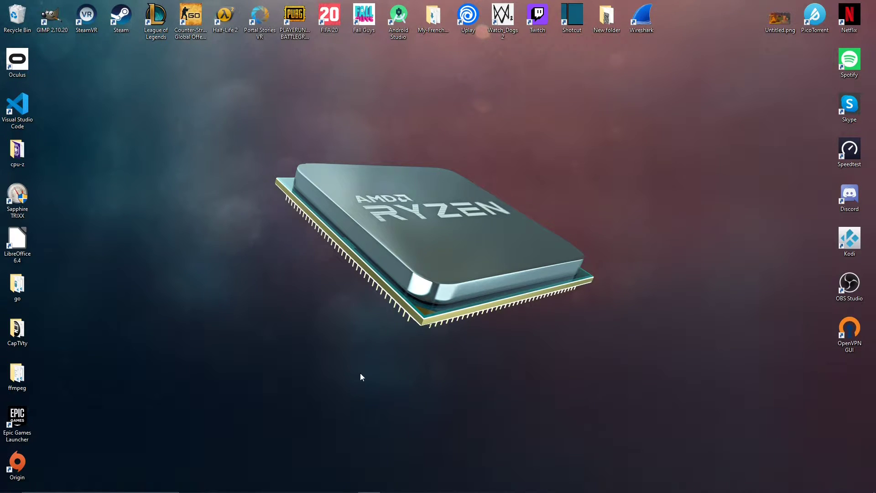
Step: Launch the Services app by searching 'serv' in Windows search
left_click(107, 482)
type("s")
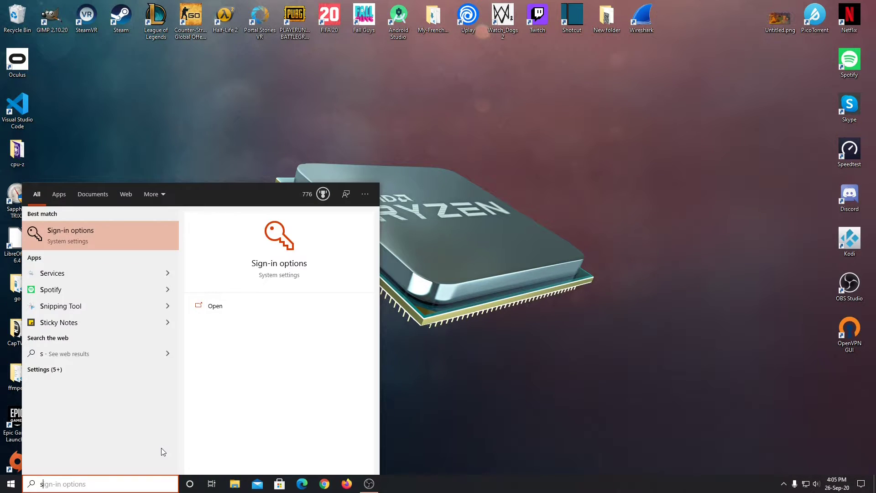
type("ervi")
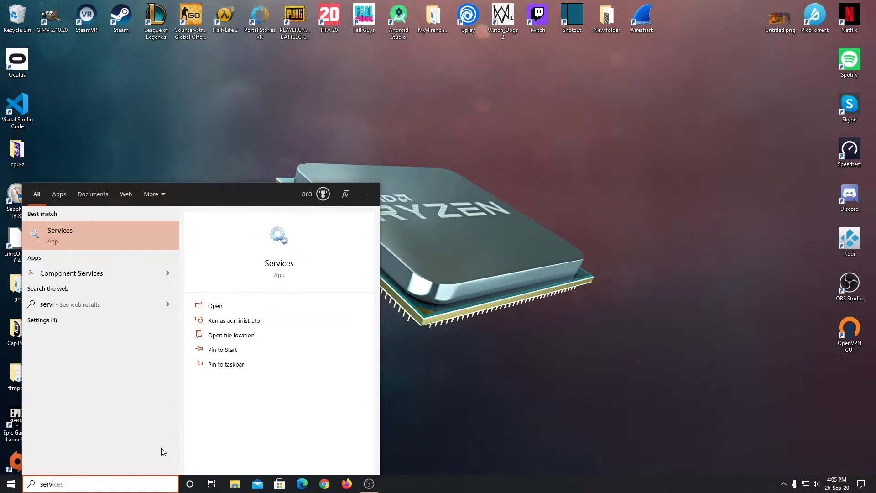
key("Return")
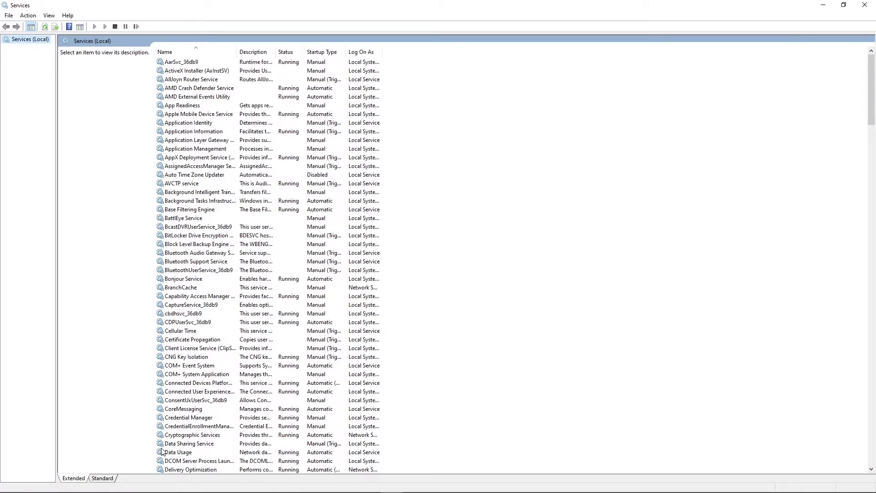
Step: Find the Windows Biometric Service in the services list and stop it
scroll(455, 189, "down", 2)
scroll(454, 190, "down", 4)
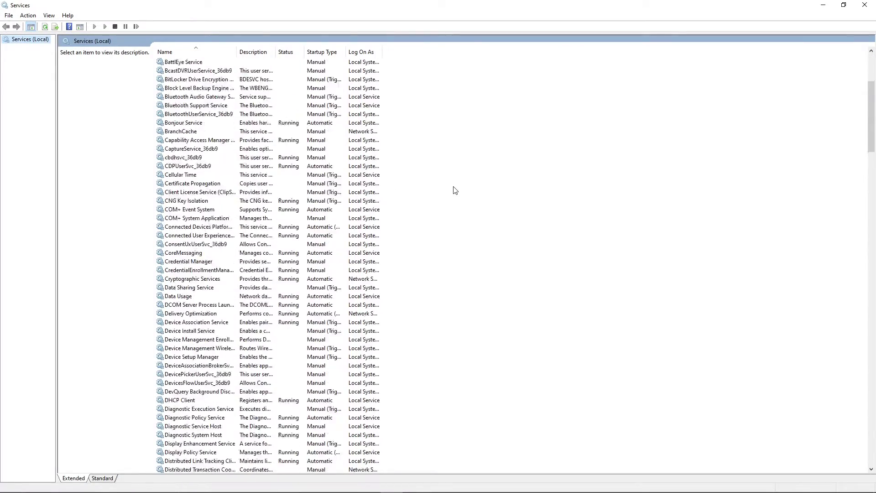
scroll(454, 190, "down", 11)
scroll(451, 193, "down", 7)
scroll(449, 193, "down", 12)
scroll(447, 195, "down", 10)
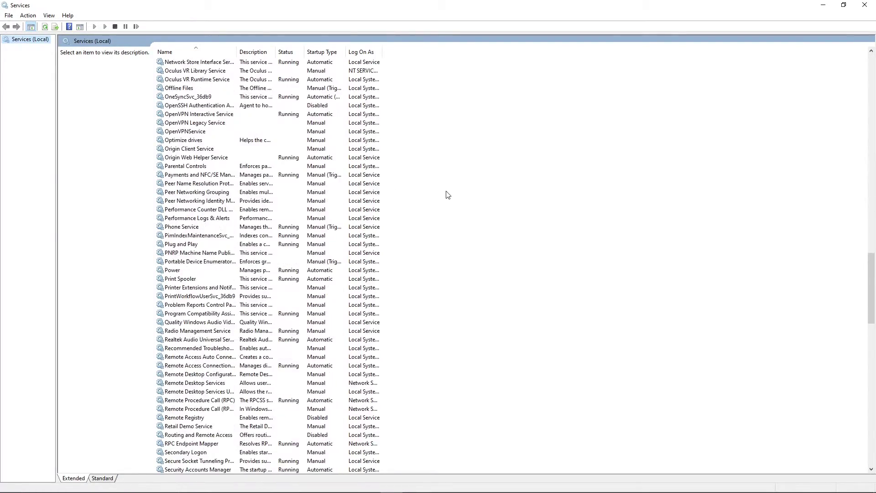
scroll(447, 195, "down", 11)
scroll(447, 195, "down", 7)
scroll(447, 195, "down", 11)
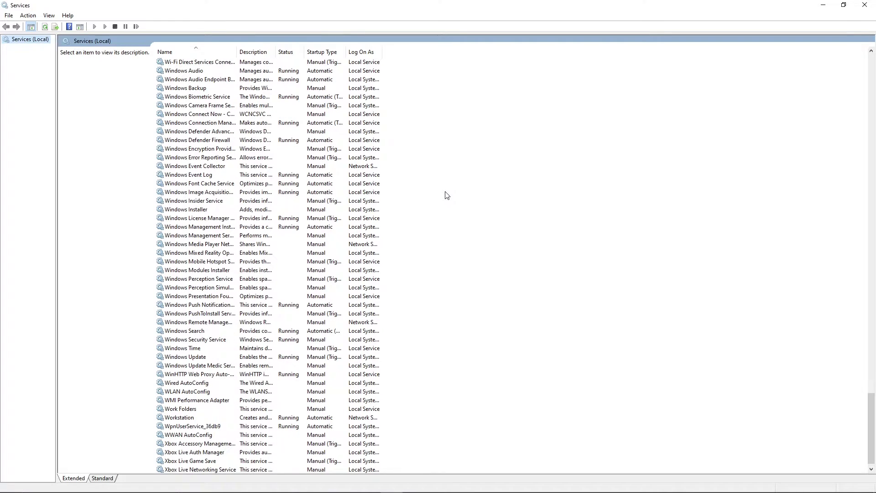
left_click(207, 99)
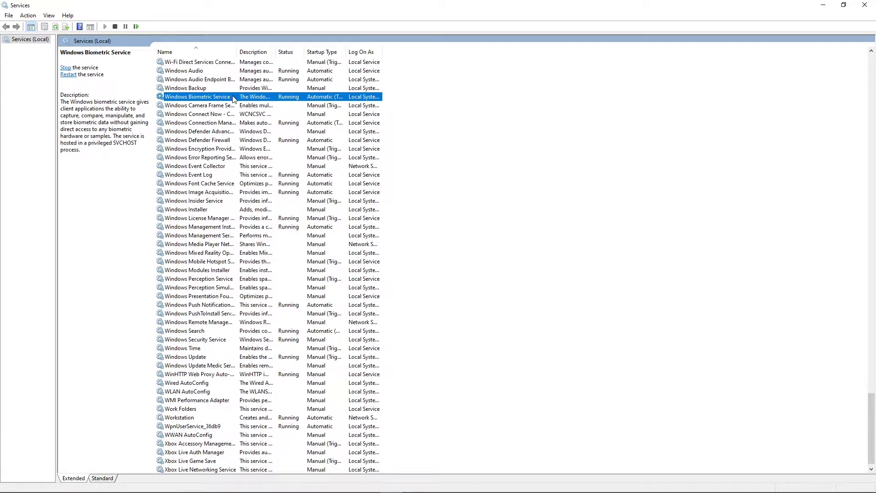
left_click(65, 75)
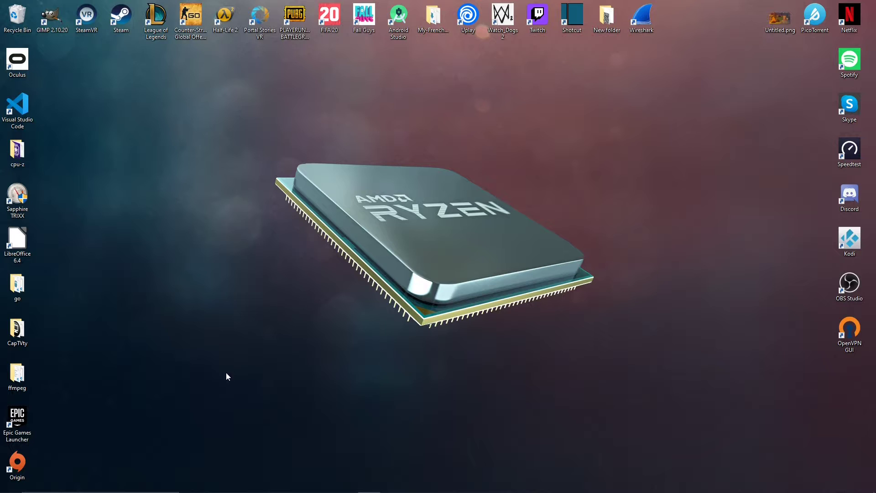
Step: Search 'sign' to reach Sign-in options and expand Windows Hello Fingerprint
left_click(135, 480)
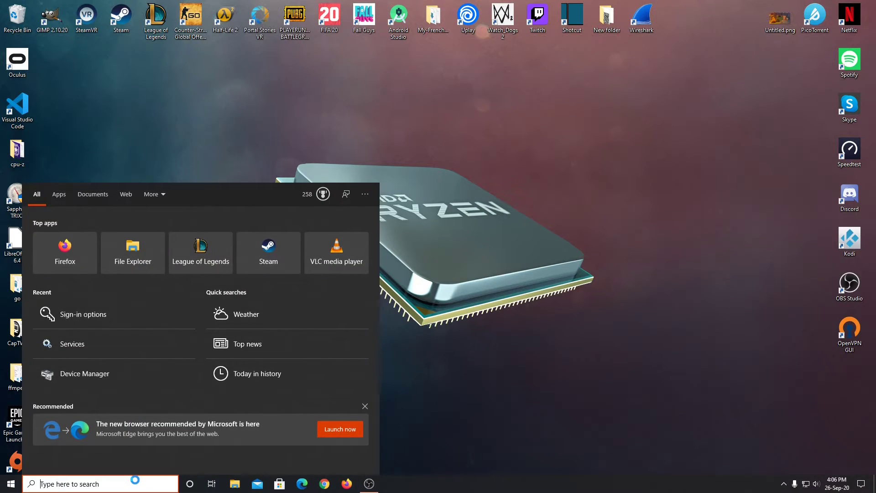
type("sign")
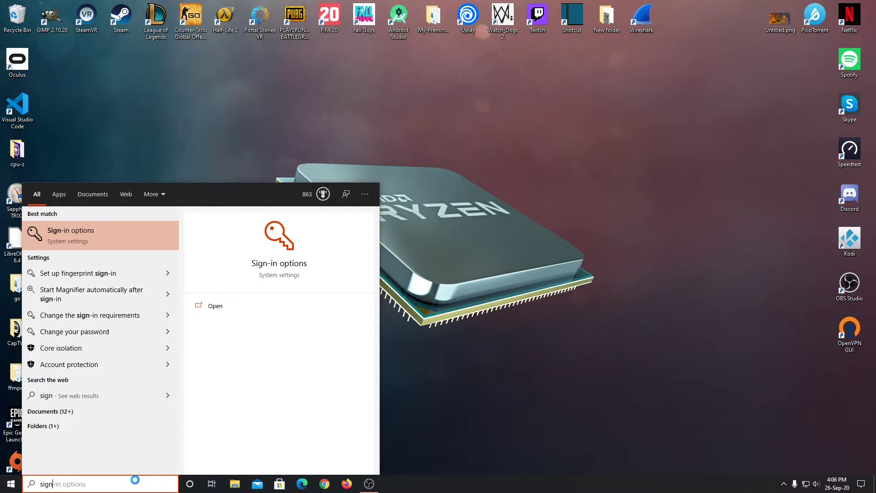
key("Return")
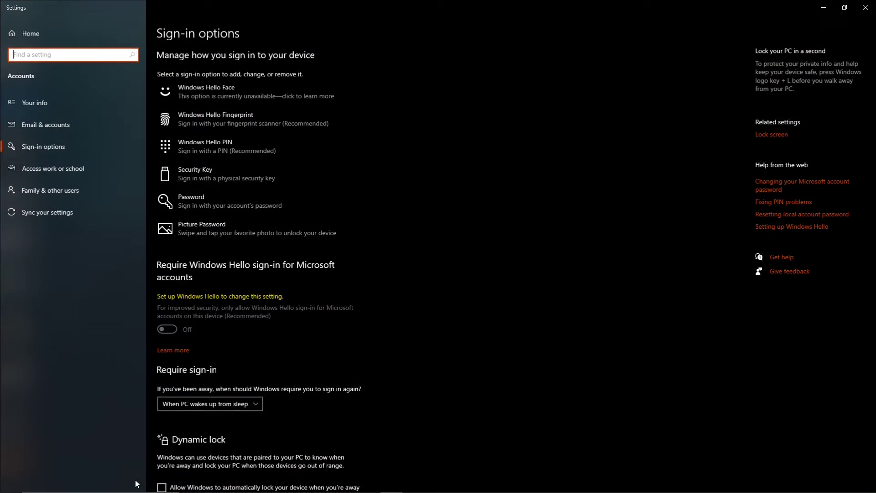
left_click(323, 118)
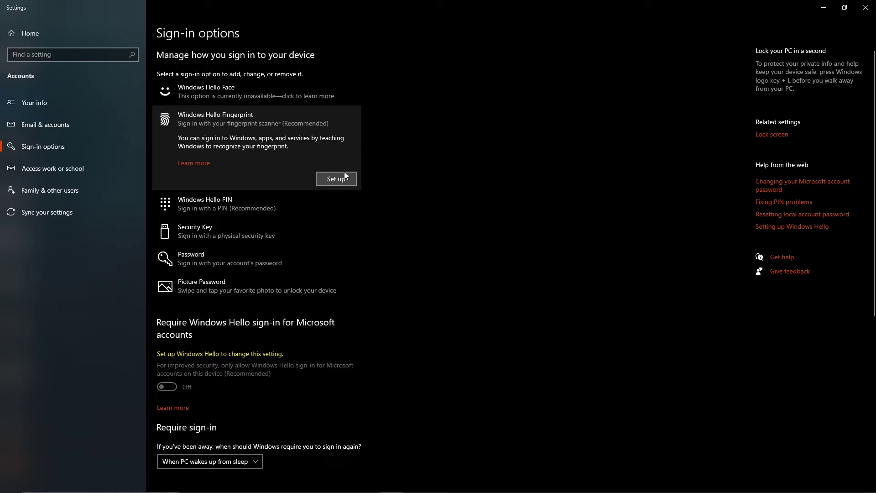
Step: Scan the finger through the Windows Hello setup, then enter and confirm a new backup PIN
left_click(345, 179)
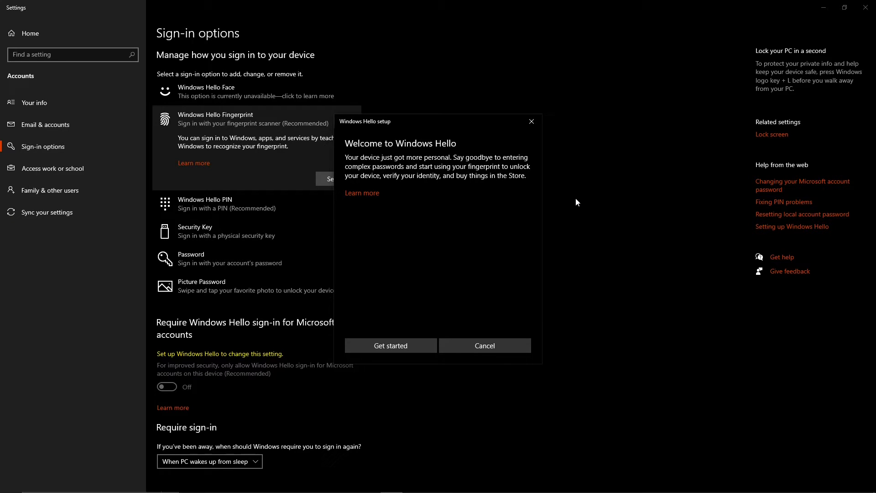
left_click(411, 343)
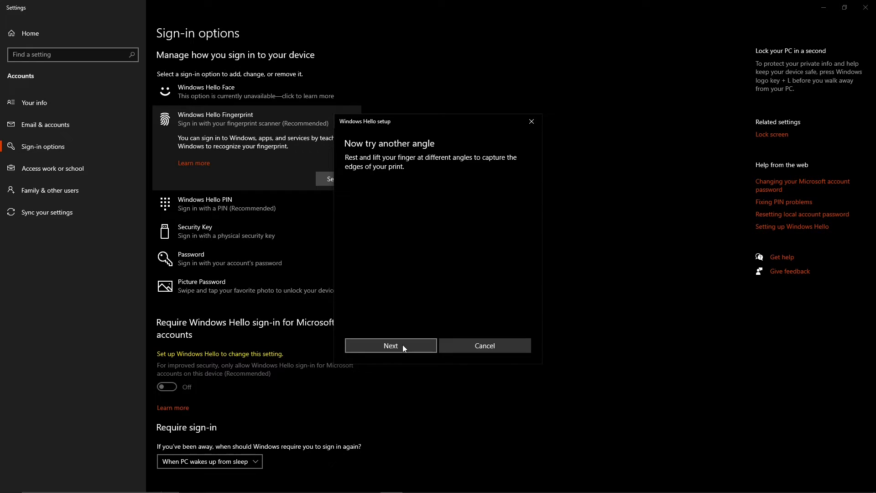
left_click(403, 345)
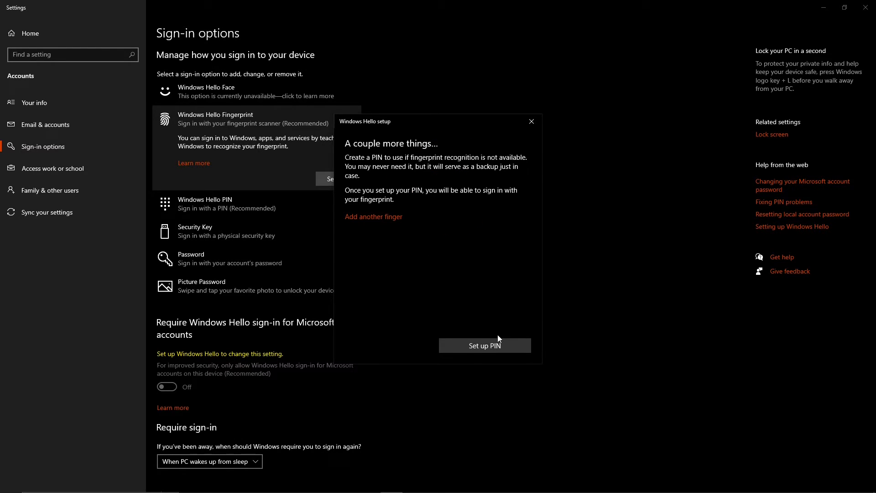
left_click(503, 347)
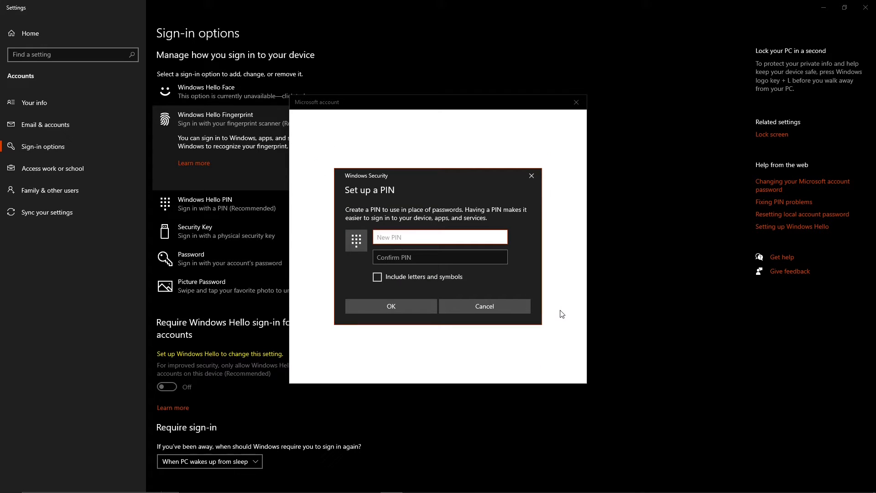
left_click(408, 258)
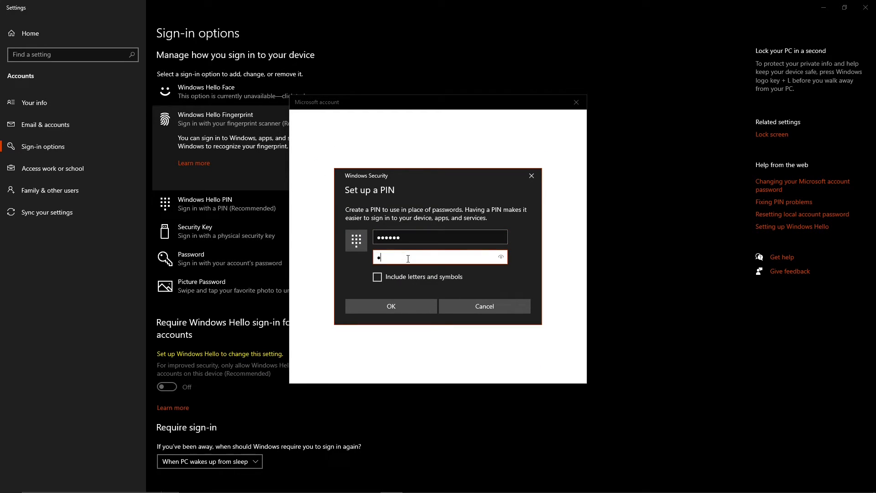
Step: Confirm the new PIN so Windows Hello Fingerprint shows 'You're all set up'
left_click(398, 310)
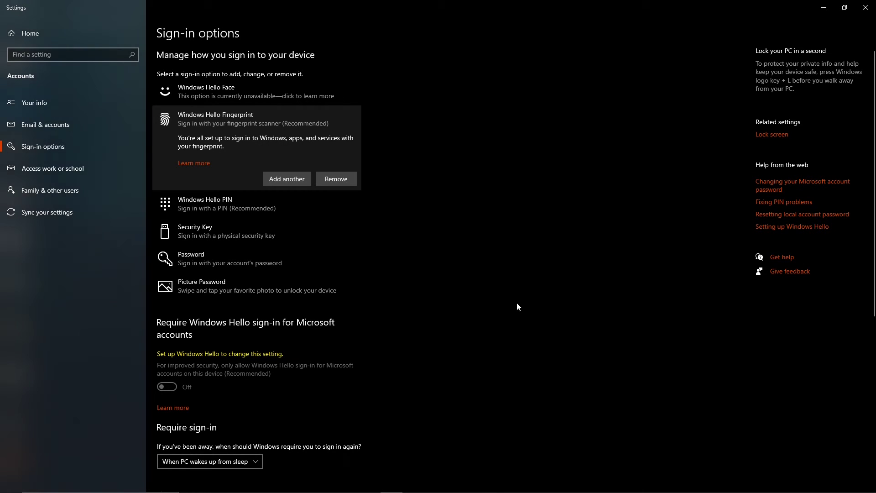